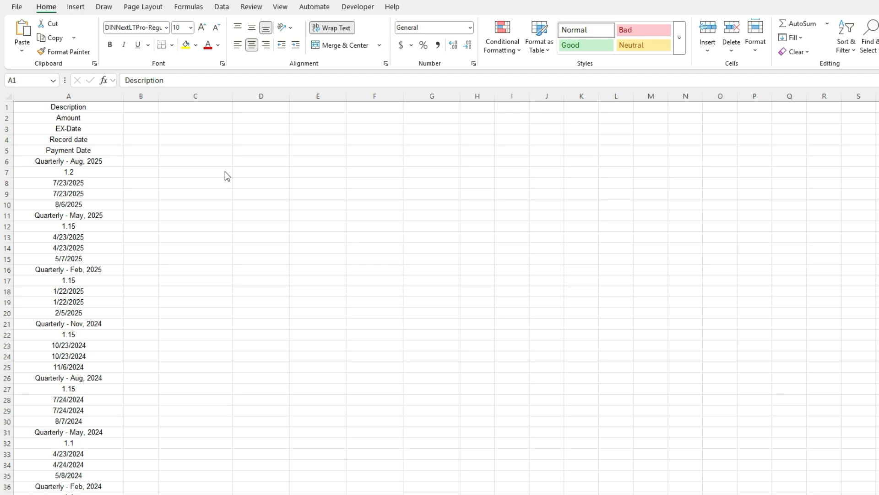
Label cell C1 "# of Fields" and enter 5 in the adjacent cell D1.
left_click(212, 108)
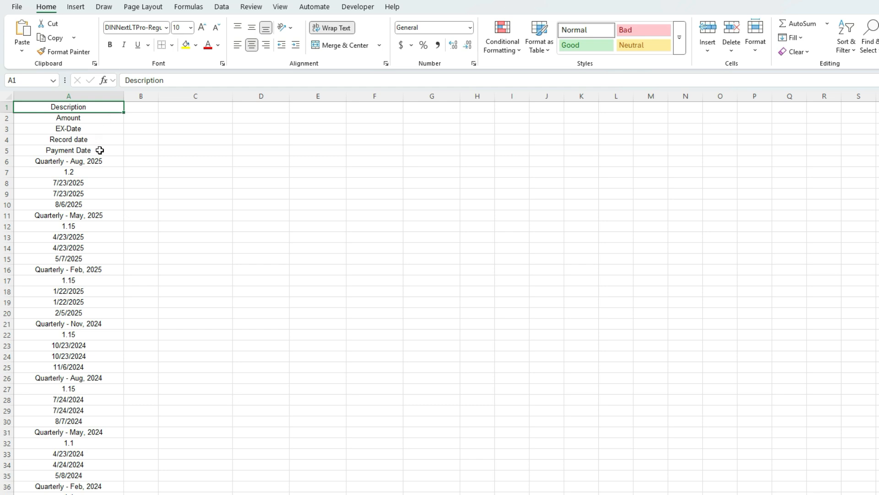
left_click(183, 108)
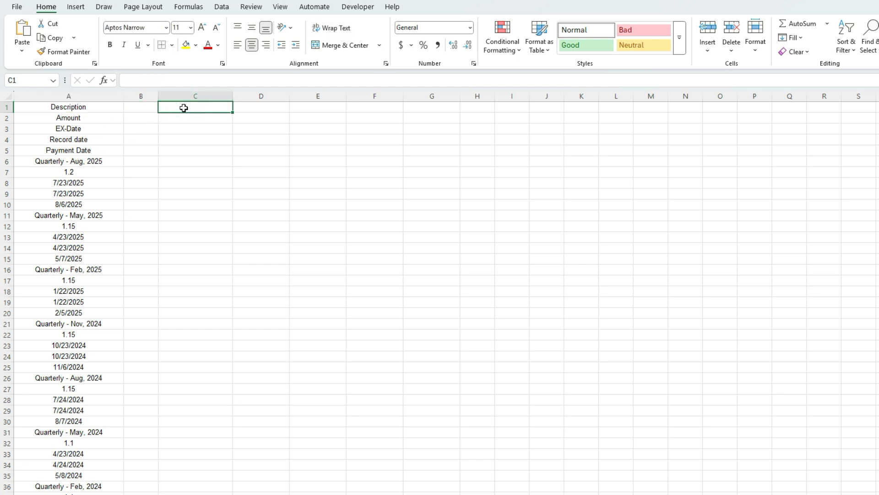
type("# of Fields")
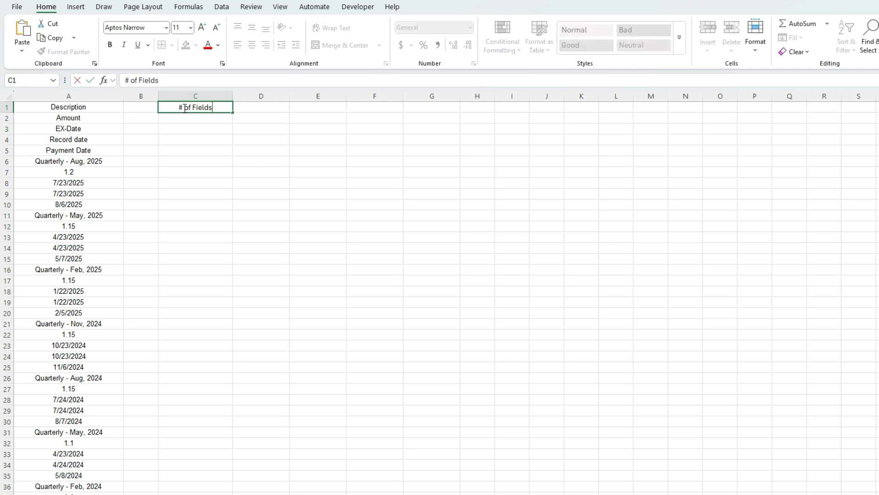
key("Tab")
type("5")
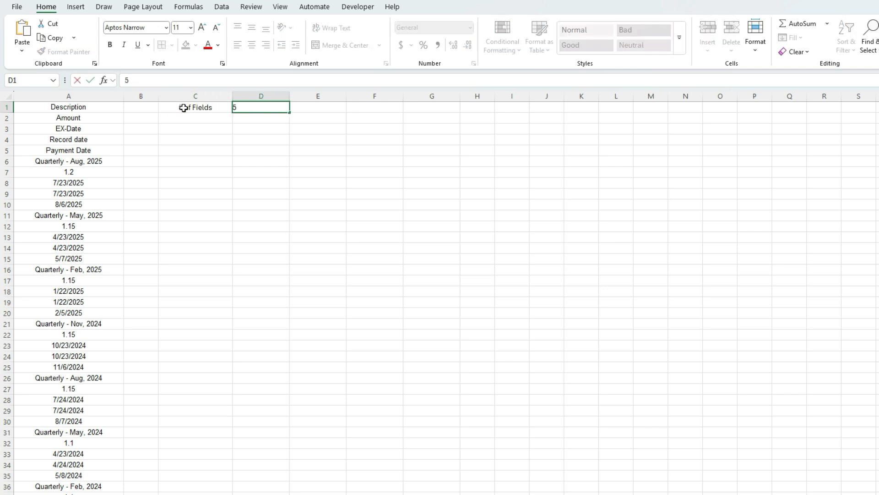
key("Return")
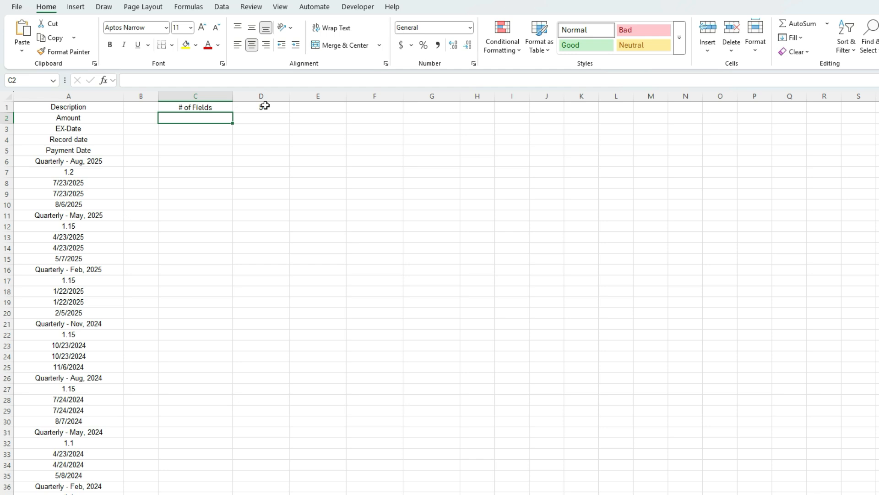
Begin an INDEX formula in cell C4 with the whole of column A as the absolute array reference $A:$A.
left_click(204, 139)
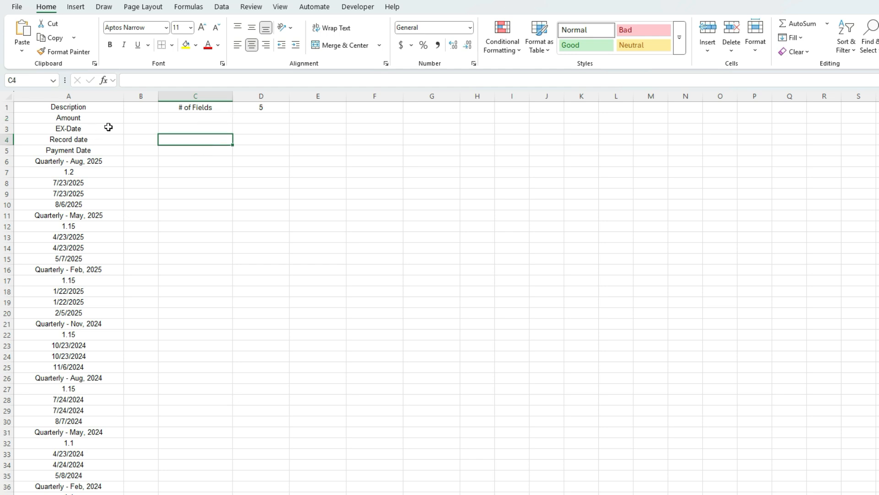
type("=index(")
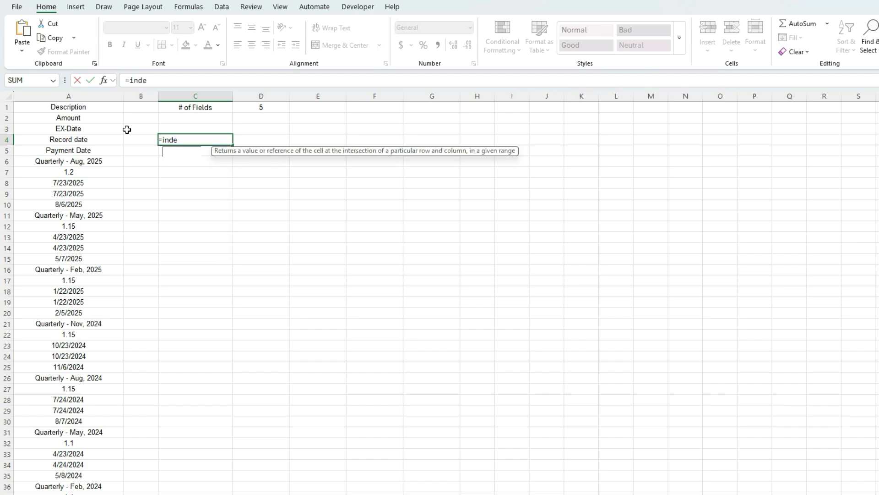
left_click(74, 95)
left_click(163, 80)
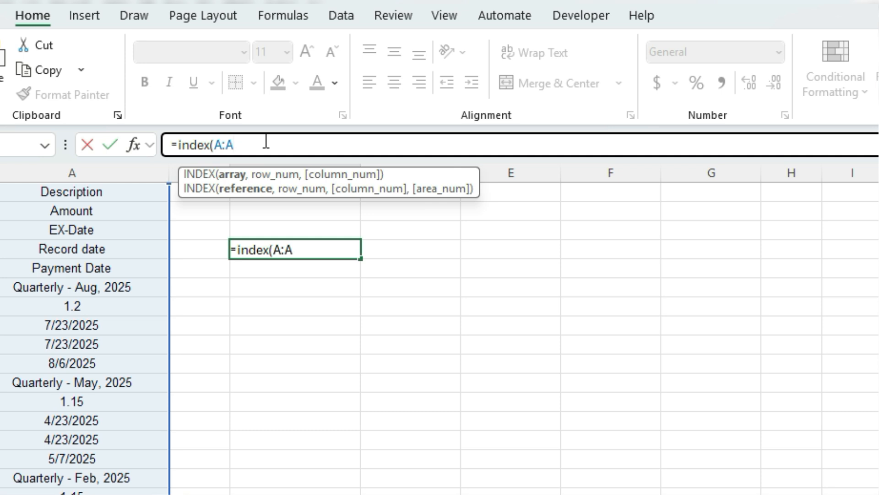
key("F4")
left_click(291, 141)
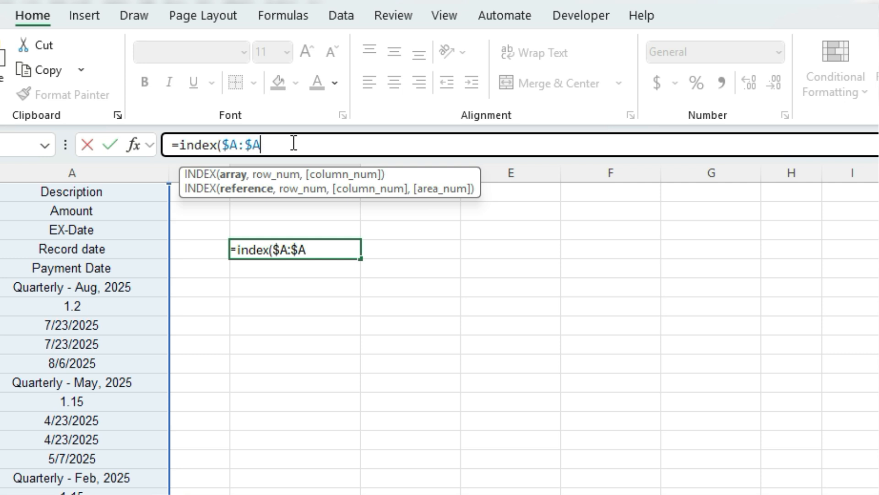
type(",")
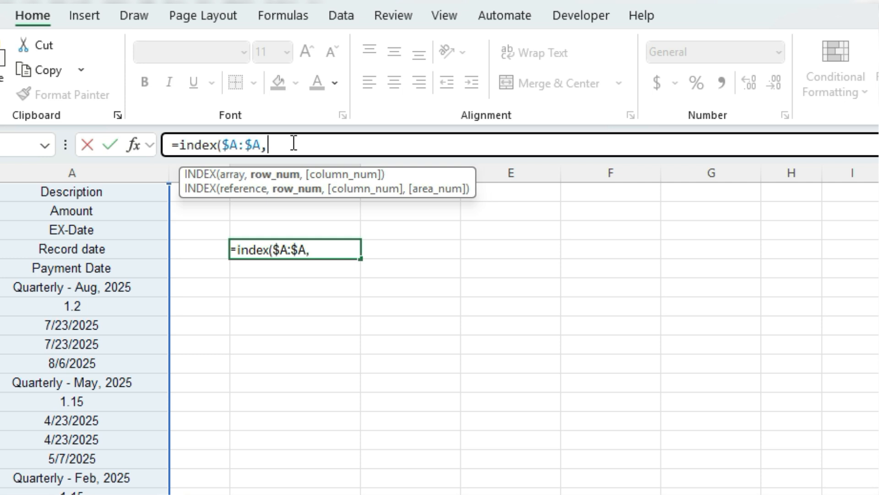
Start the INDEX row argument with (ROW(A1)*$D$1, keeping the number-of-fields reference absolute.
type("(row")
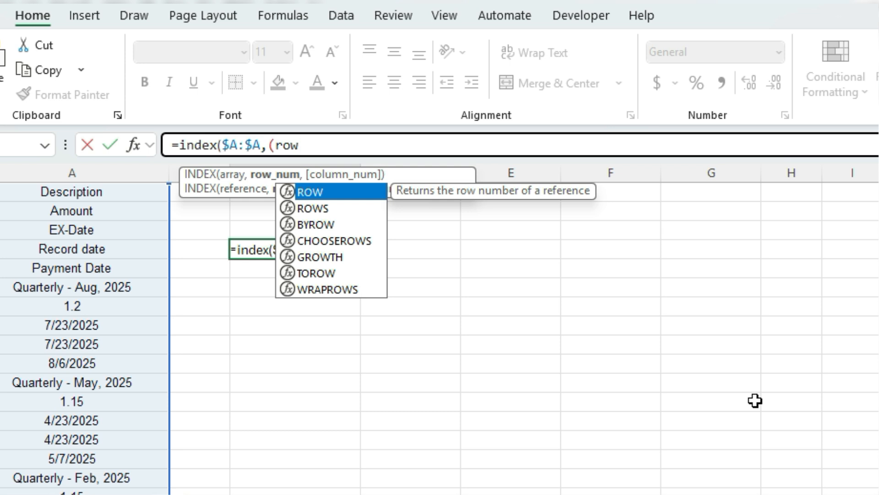
type("(A1")
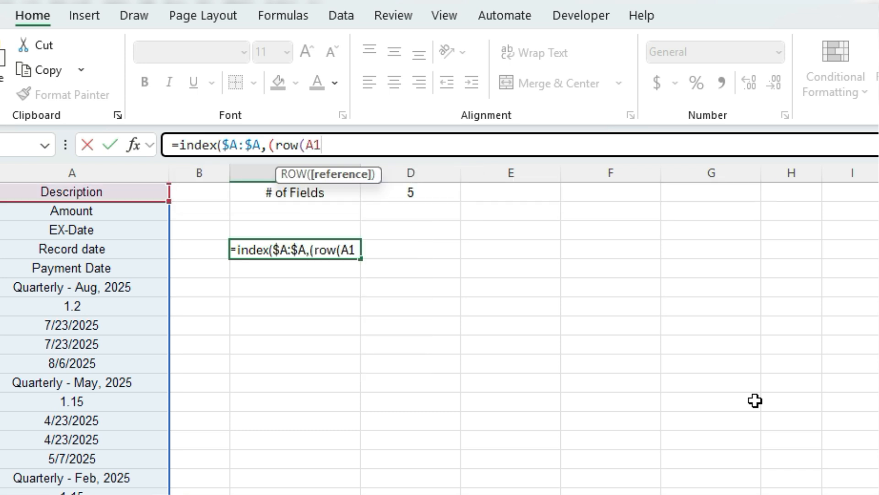
type(")")
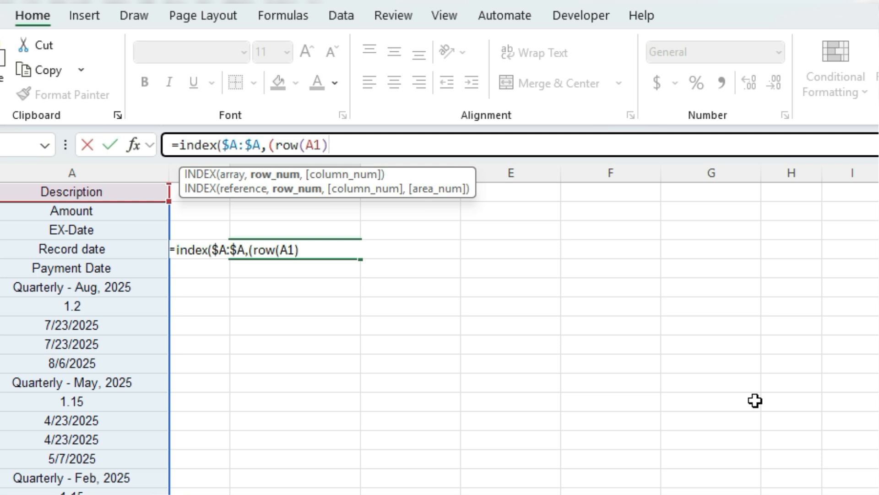
type("*")
left_click(407, 224)
left_click(401, 210)
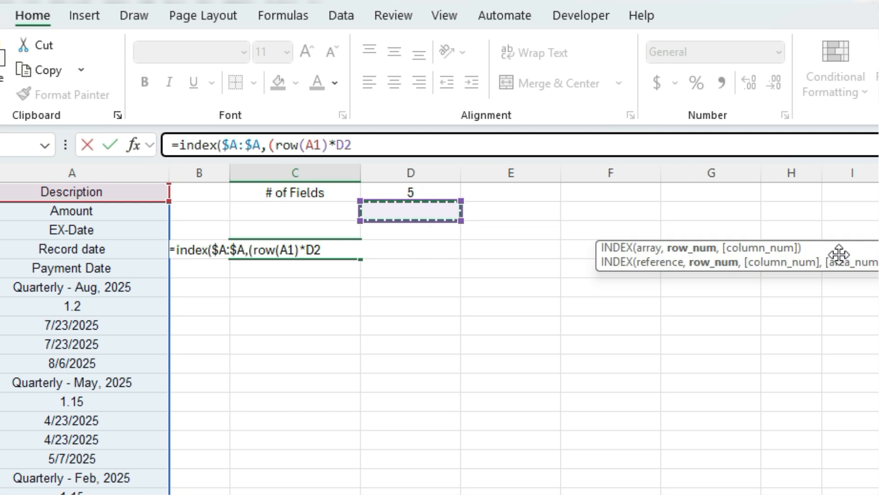
left_click(426, 193)
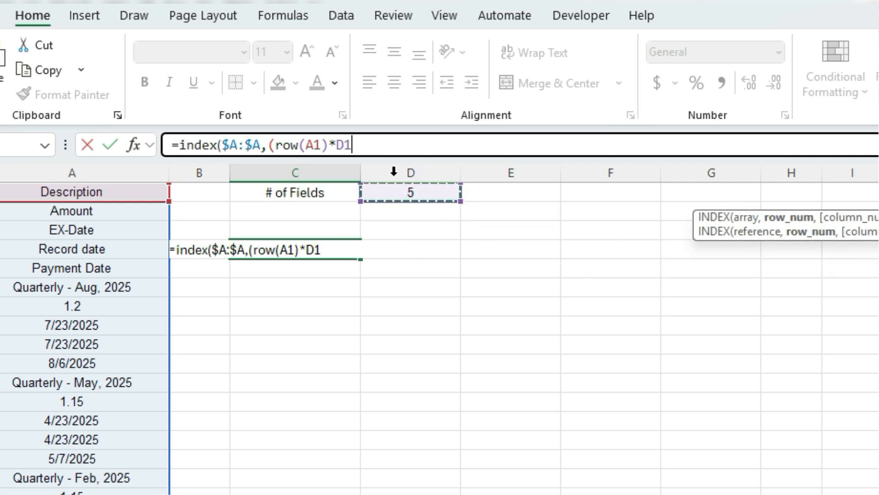
left_click(343, 145)
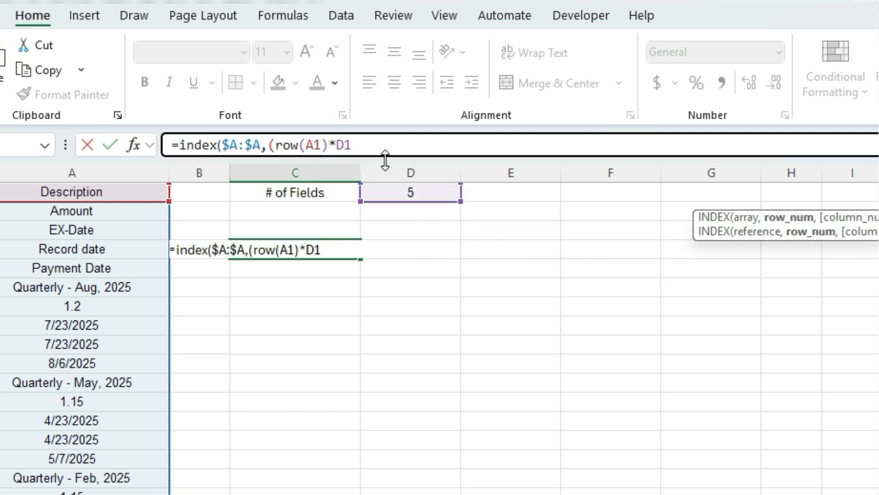
key("Left")
type("$")
key("Right")
type("$")
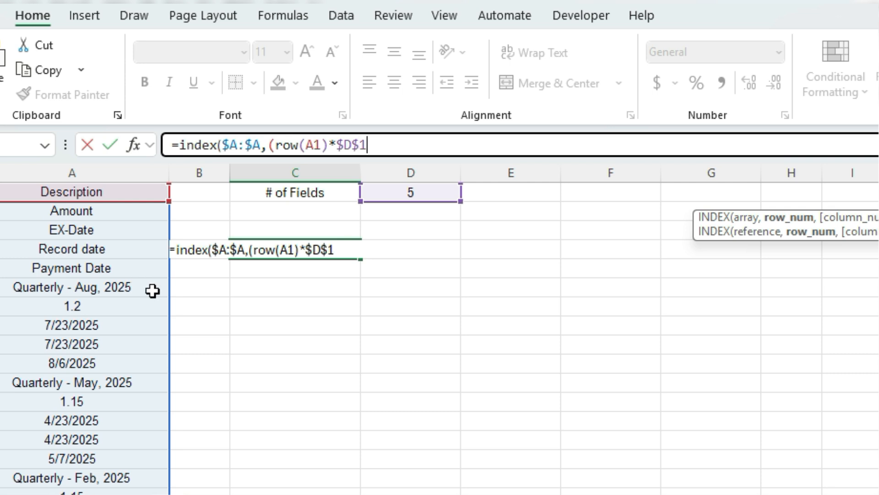
Complete the C4 formula by closing the product and adding -$D$1+COLUMN(A1), with column number 1, and enter it.
type(")-$D$1")
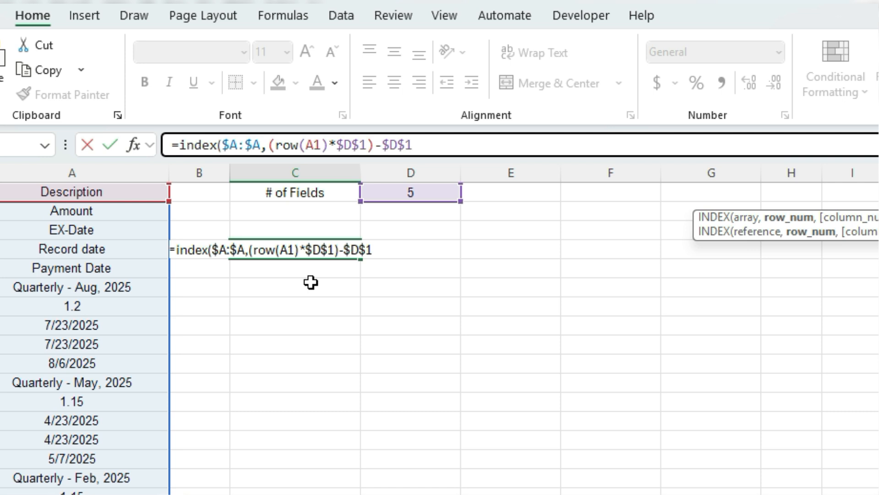
type("+column(A1")
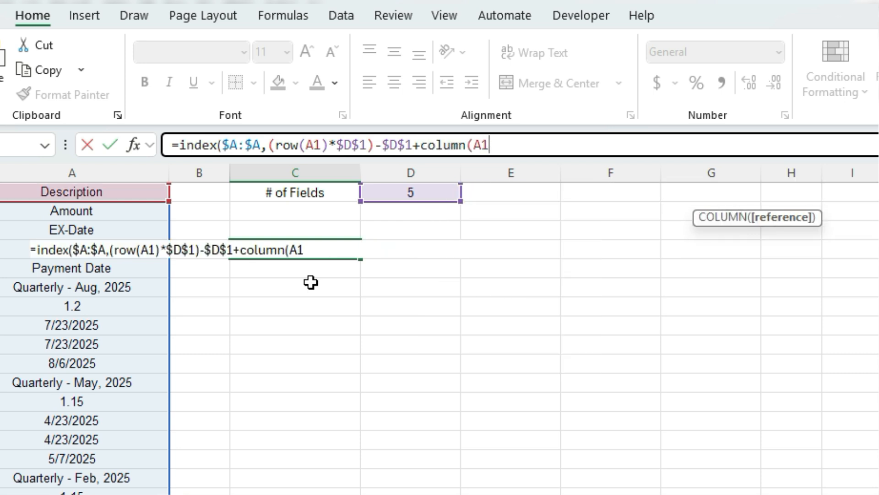
type(")")
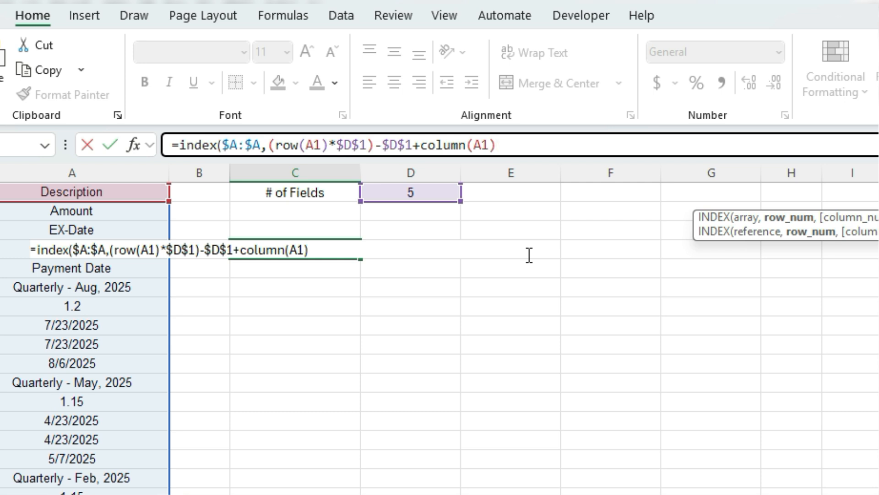
type(",1")
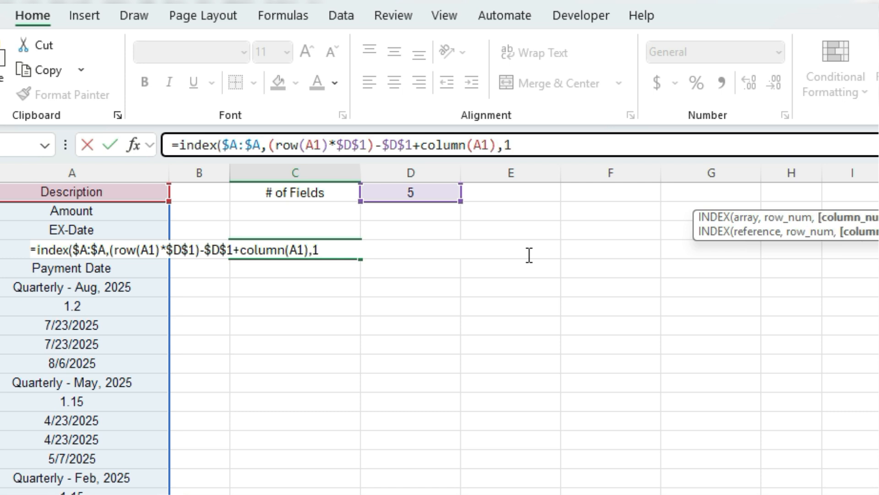
type(")")
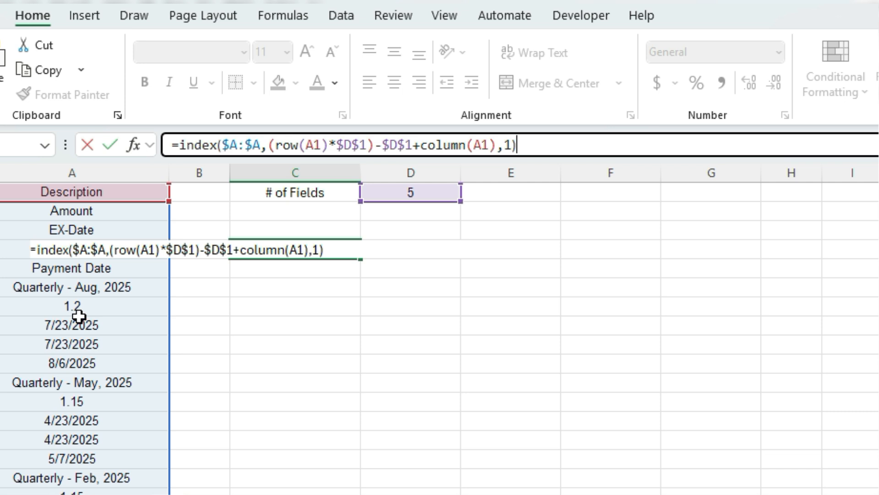
key("Return")
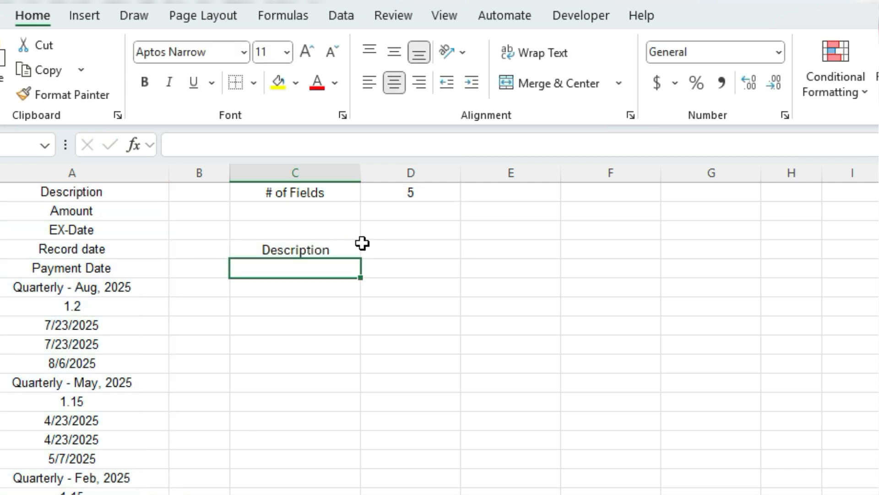
Evaluate the INDEX formula in C4 step by step with Evaluate Formula, through to its final result.
left_click(345, 247)
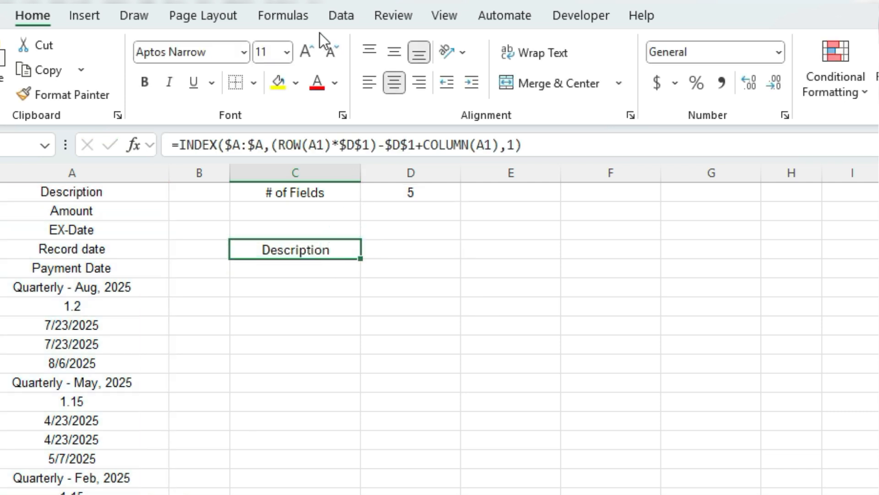
left_click(304, 18)
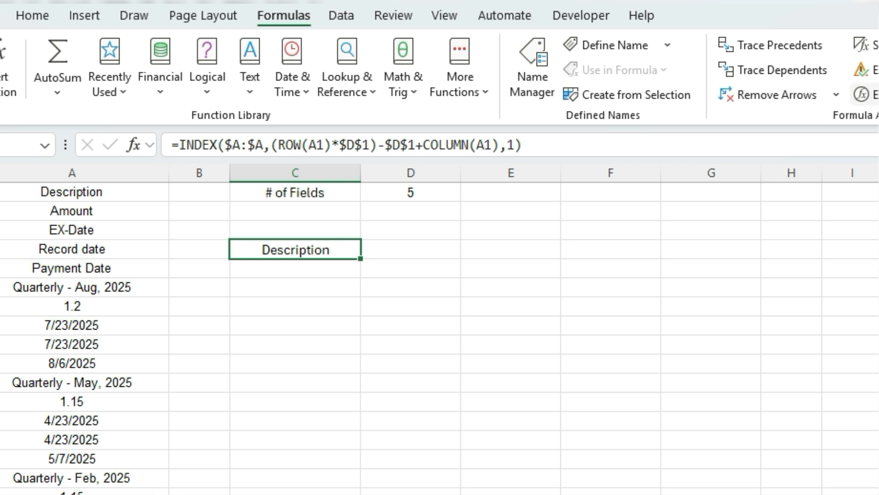
left_click(861, 95)
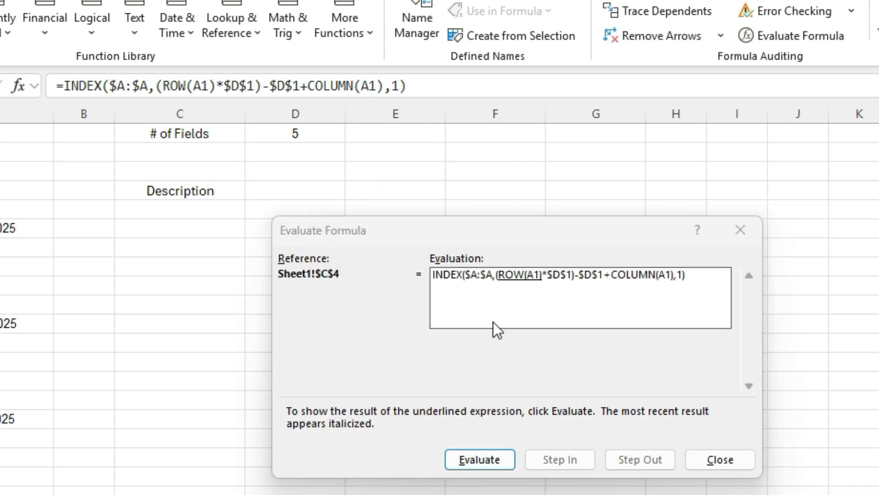
left_click(493, 458)
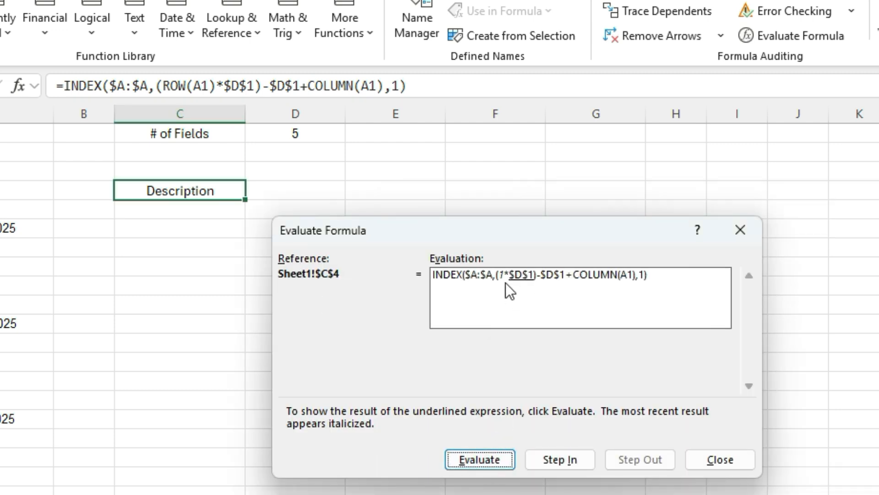
left_click(478, 458)
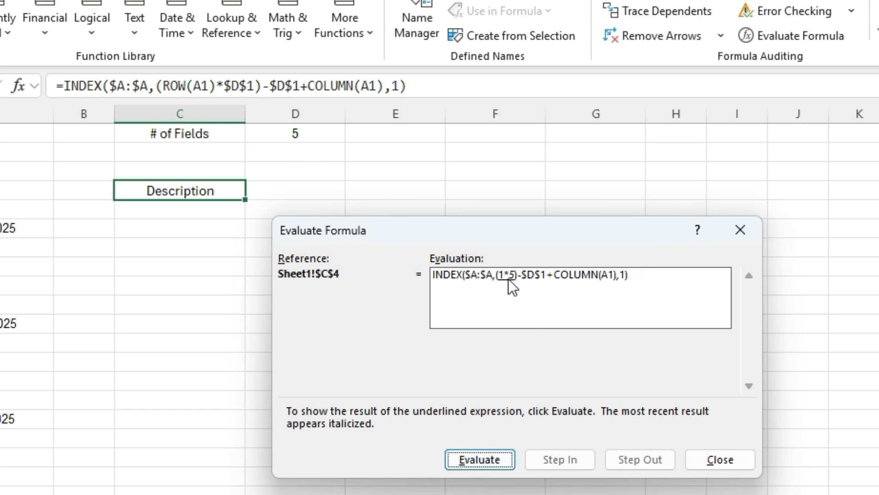
left_click(494, 468)
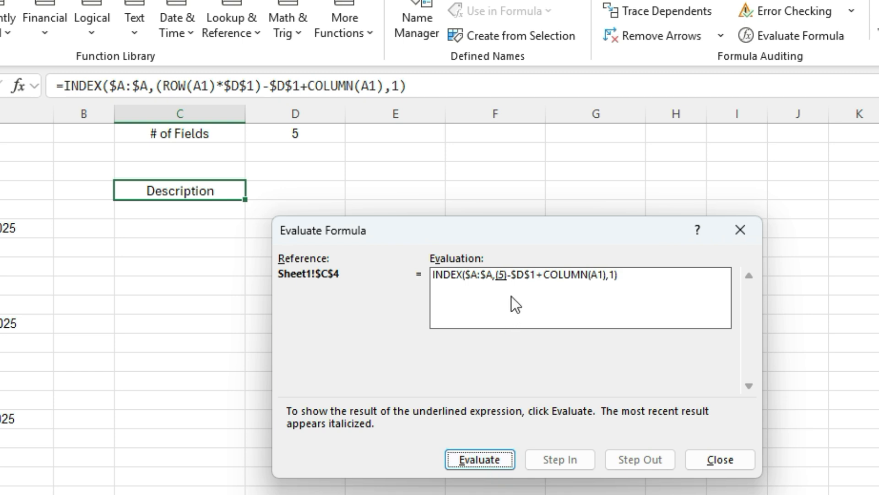
left_click(505, 465)
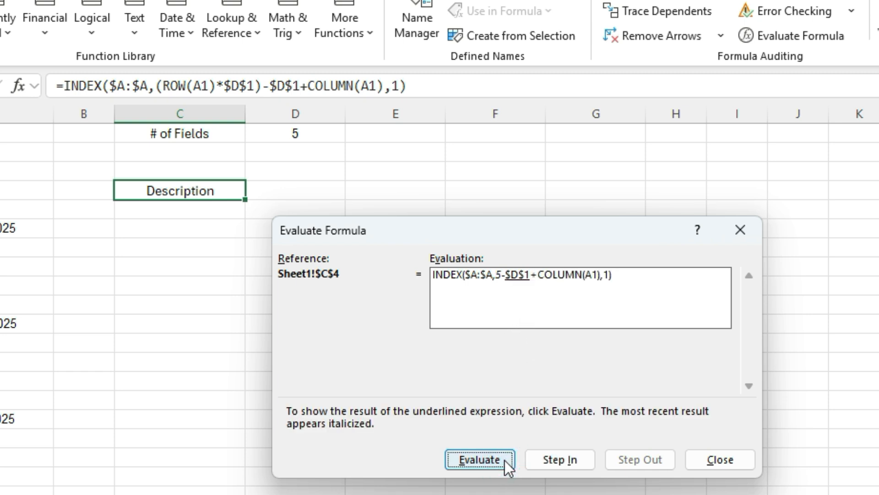
left_click(479, 466)
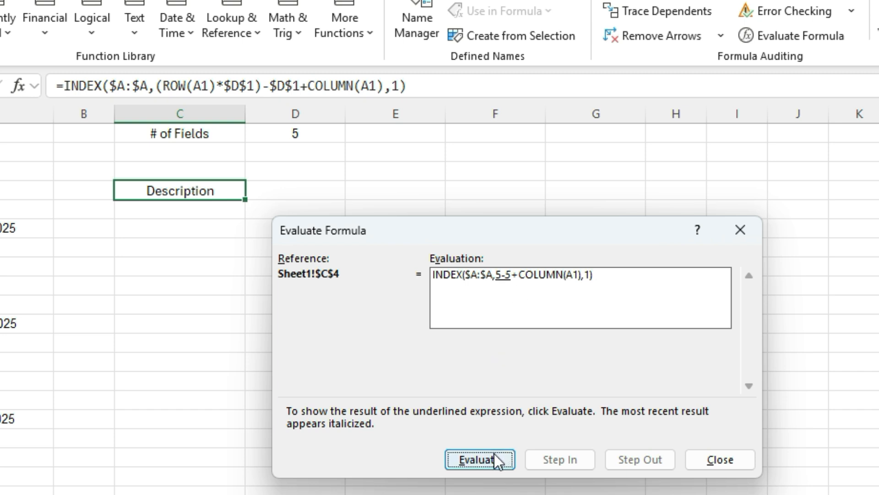
left_click(496, 460)
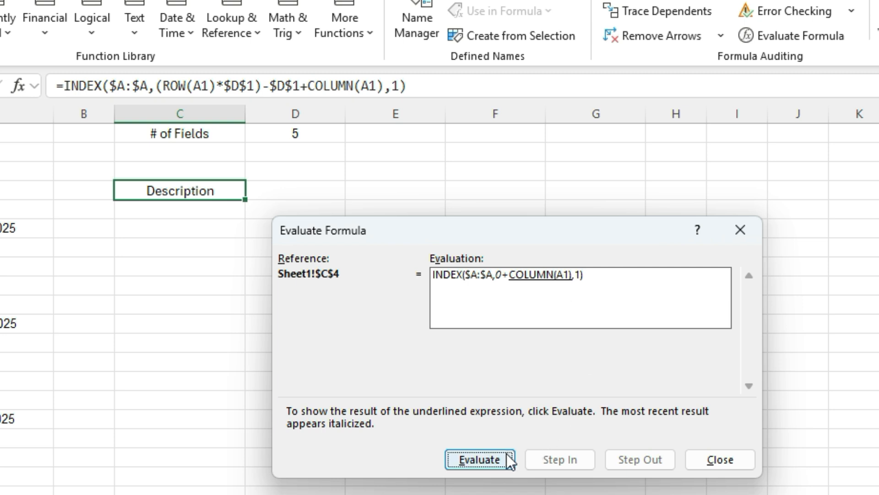
left_click(499, 461)
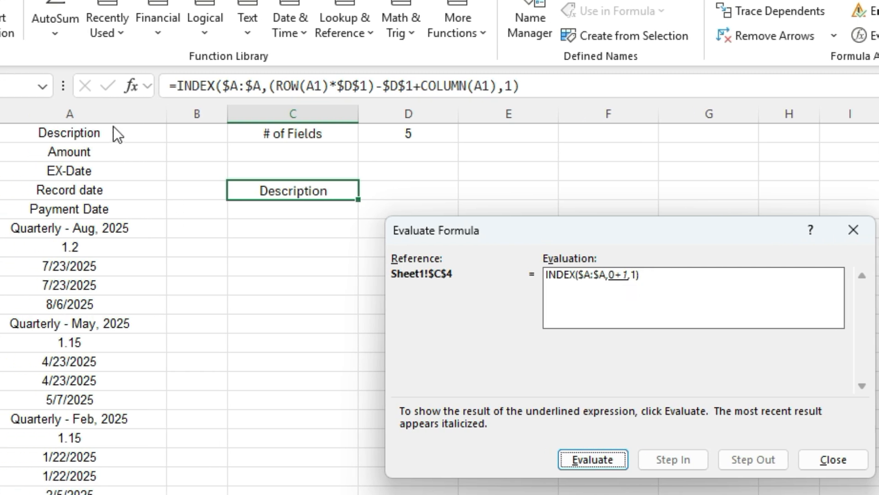
left_click(587, 457)
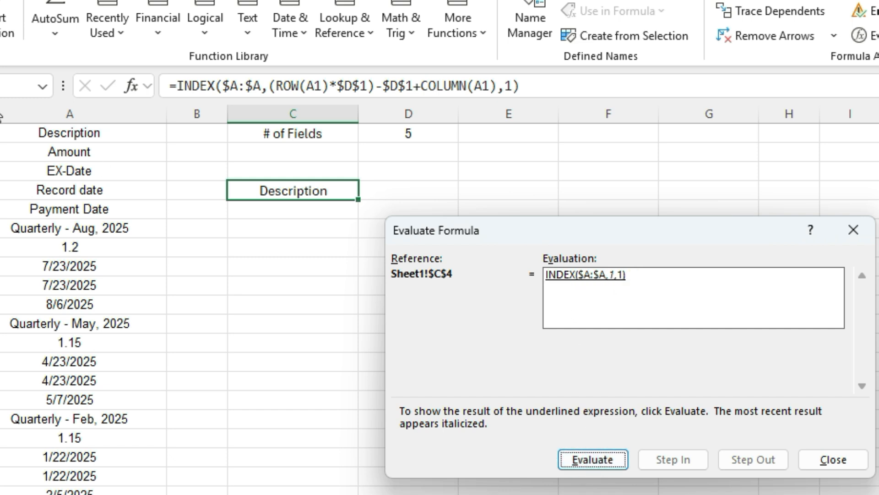
left_click(607, 468)
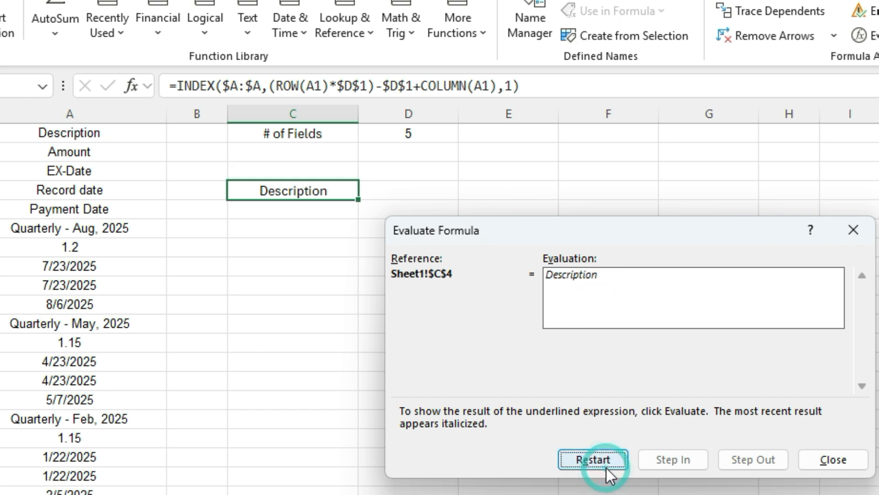
Fill the INDEX formula from C4 across to G4 and check the copied formulas in the new header cells.
left_click(816, 453)
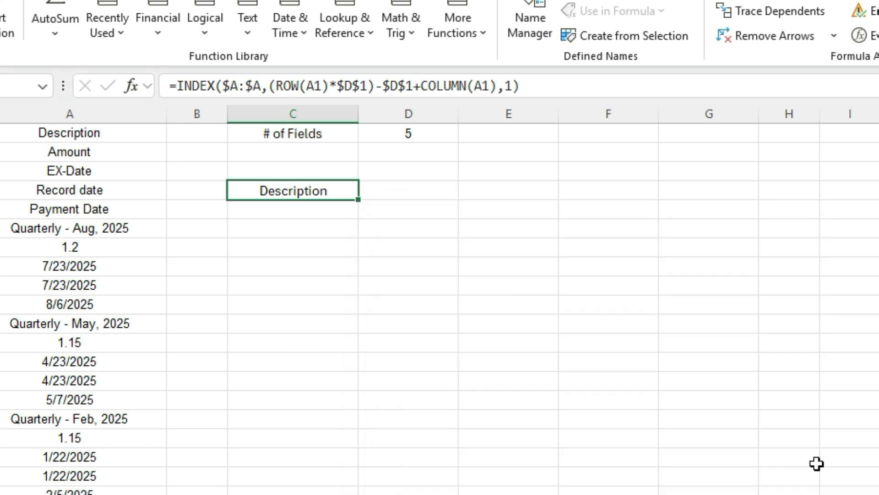
left_click_drag(357, 199, 710, 195)
left_click(400, 190)
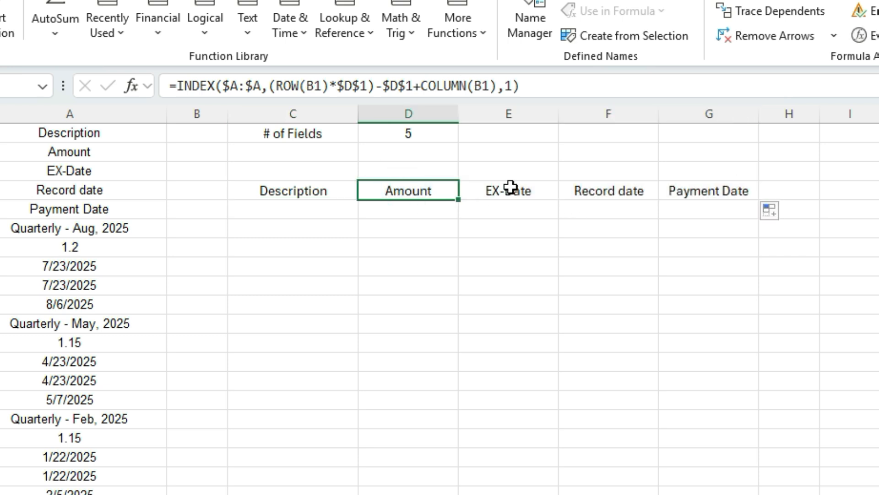
left_click(510, 187)
left_click(624, 191)
Evaluate the INDEX formula in G4 step by step with Evaluate Formula, through to its final result.
left_click(697, 185)
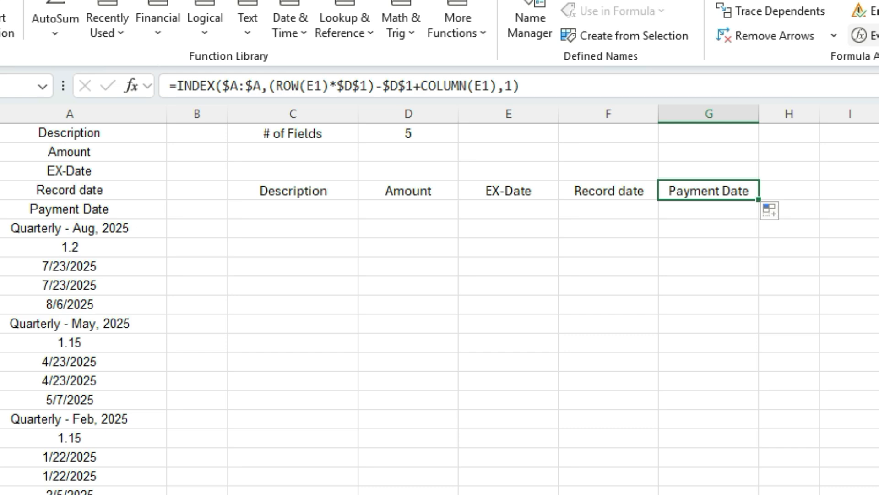
left_click(861, 36)
left_click(610, 466)
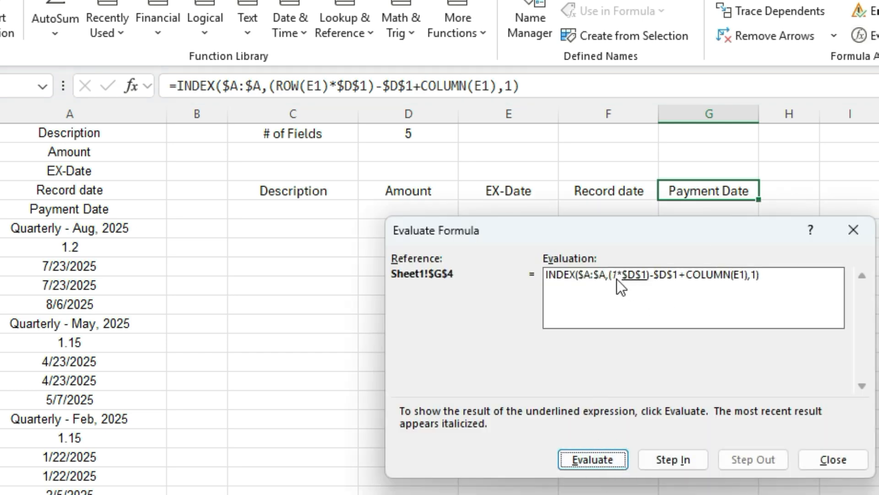
left_click(609, 456)
left_click(608, 470)
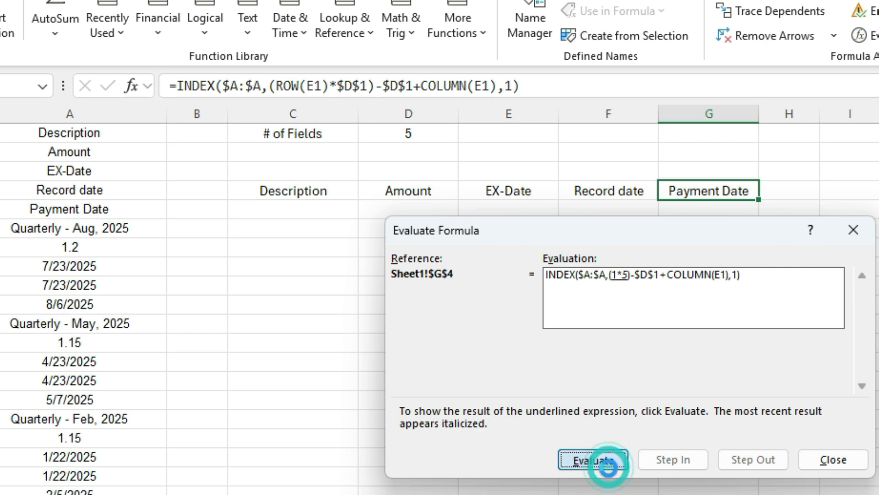
left_click(605, 466)
left_click(598, 465)
left_click(592, 466)
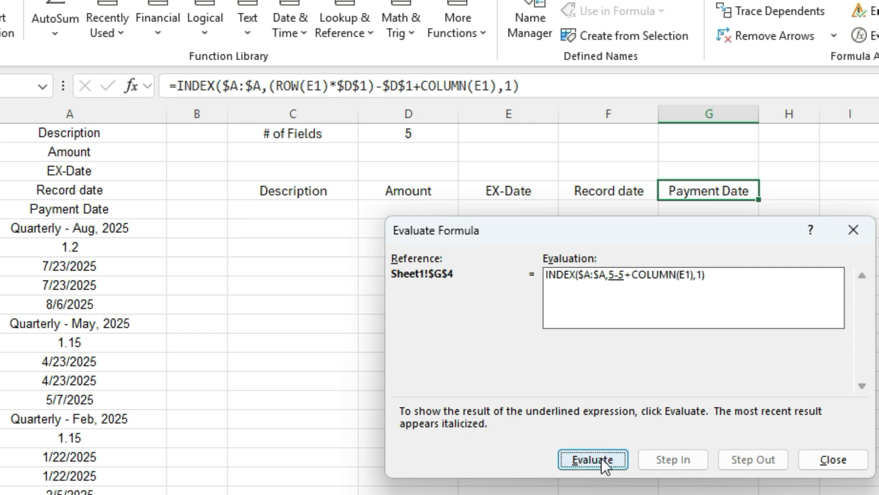
left_click(601, 458)
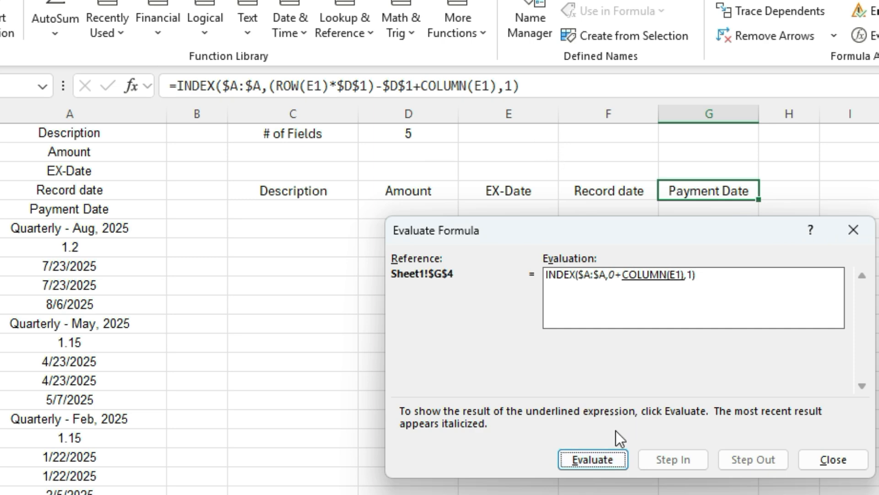
left_click(597, 459)
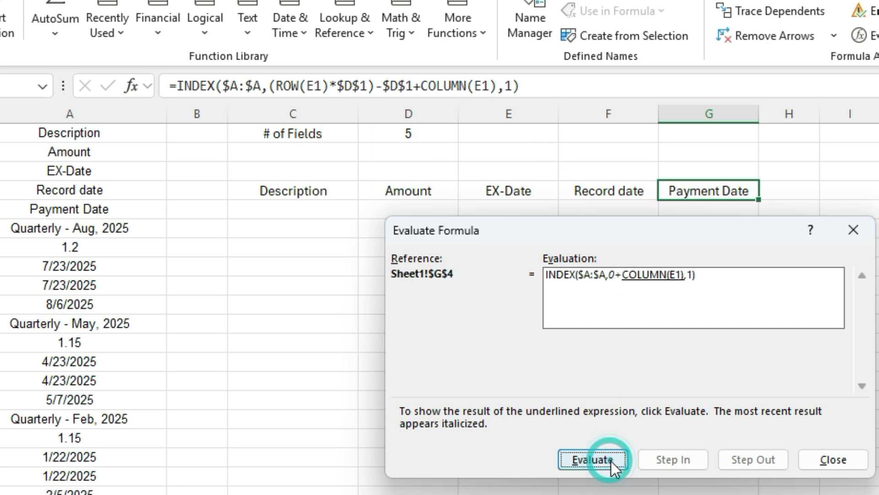
left_click(615, 458)
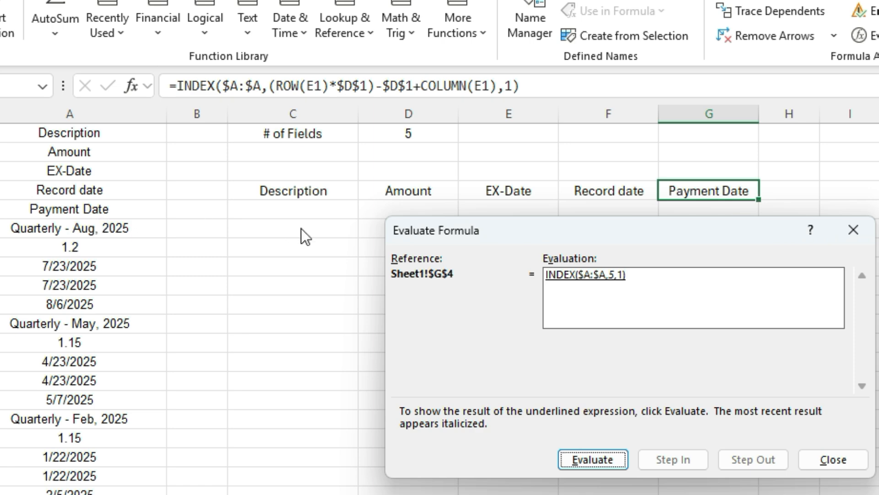
left_click(606, 458)
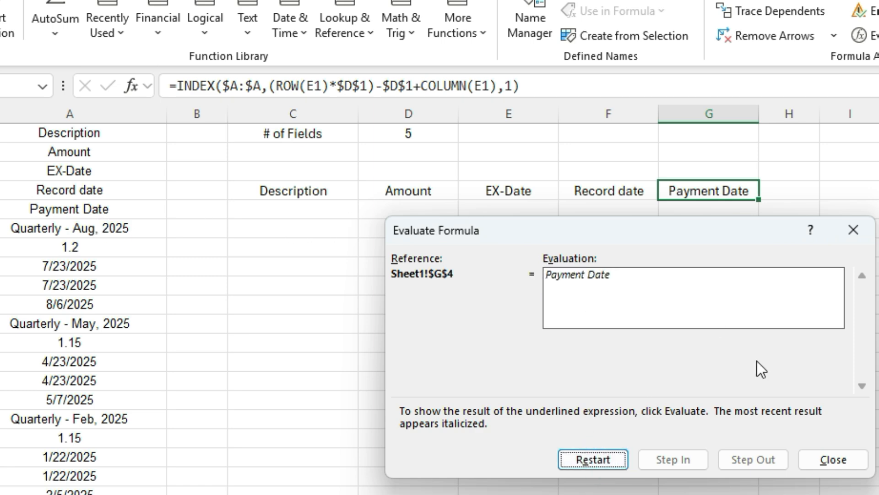
left_click(842, 458)
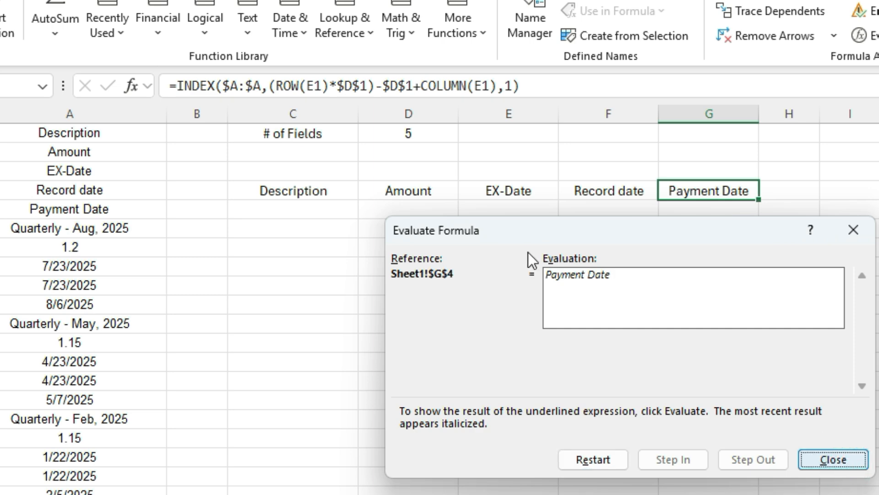
Fill the formulas in C4:G4 down to row 29.
left_click_drag(311, 187, 689, 194)
mouse_move(769, 197)
left_mouse_down()
mouse_move(762, 202)
mouse_move(760, 493)
left_mouse_up()
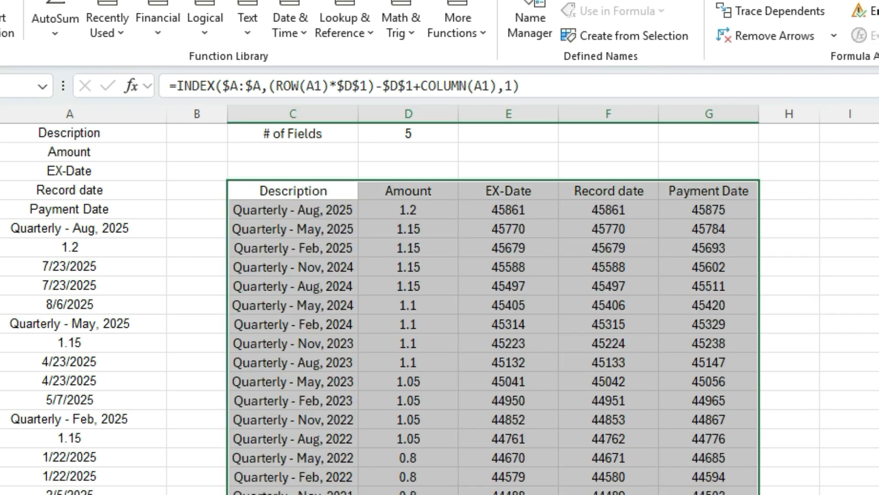
Evaluate the copied formula in C5 step by step with Evaluate Formula, through to its final result.
left_click(320, 209)
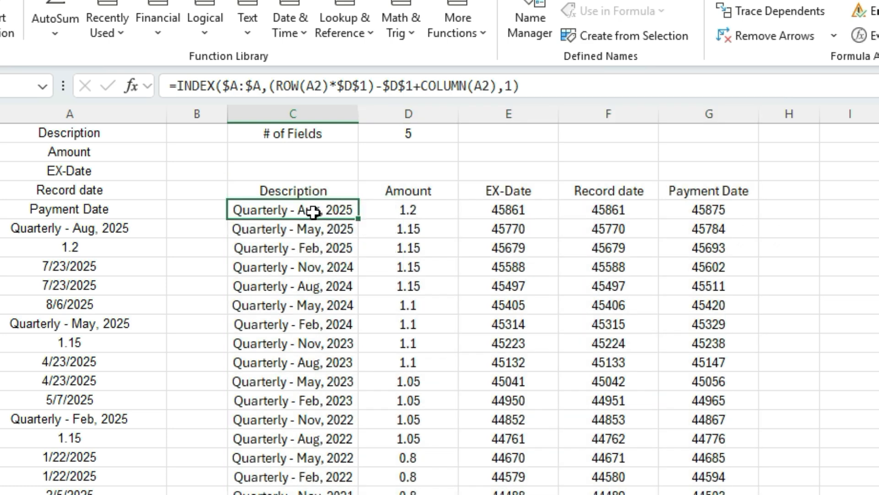
left_click(861, 36)
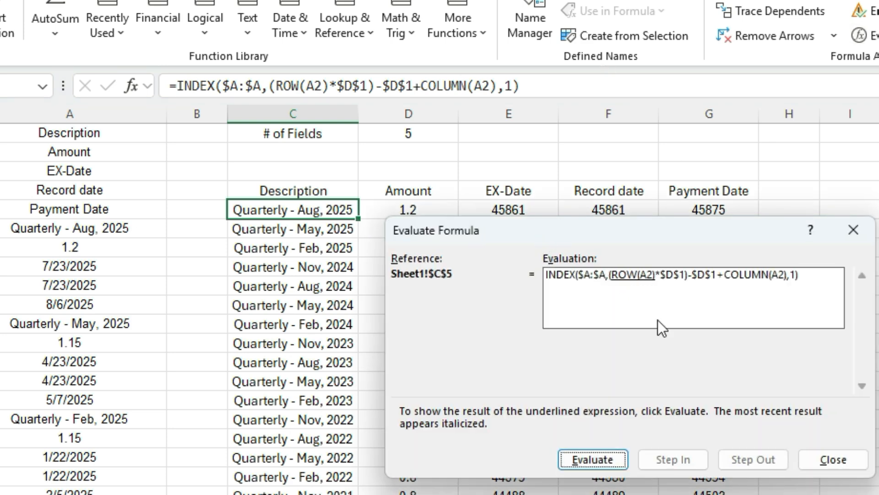
left_click(604, 464)
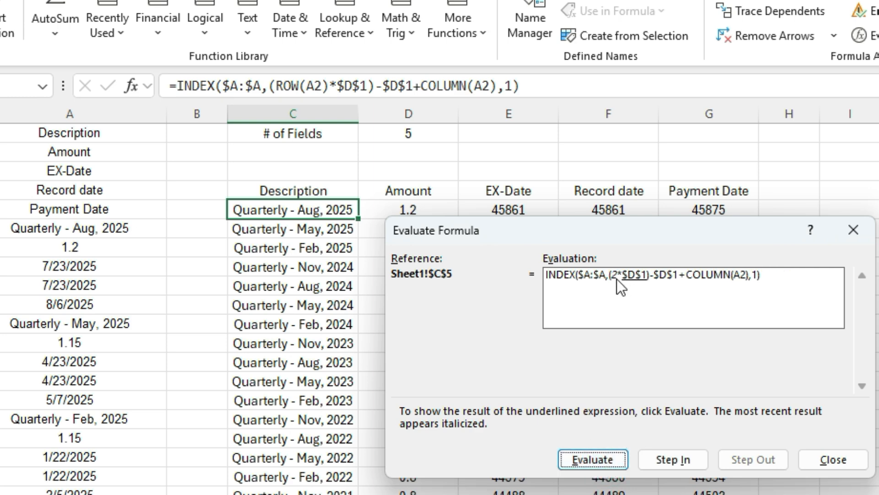
left_click(602, 458)
left_click(605, 464)
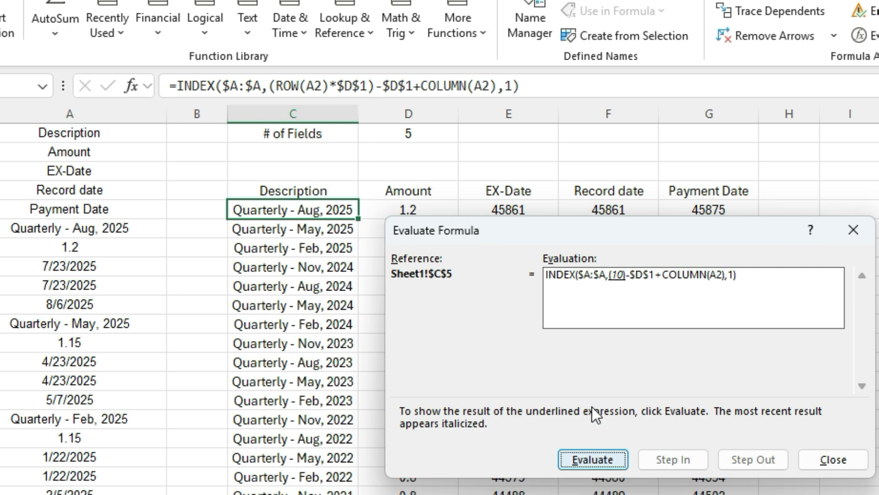
left_click(609, 467)
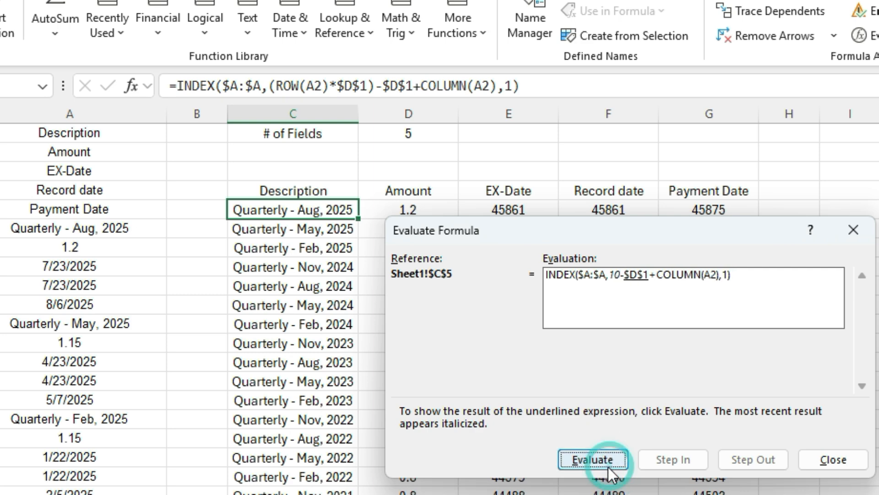
left_click(612, 459)
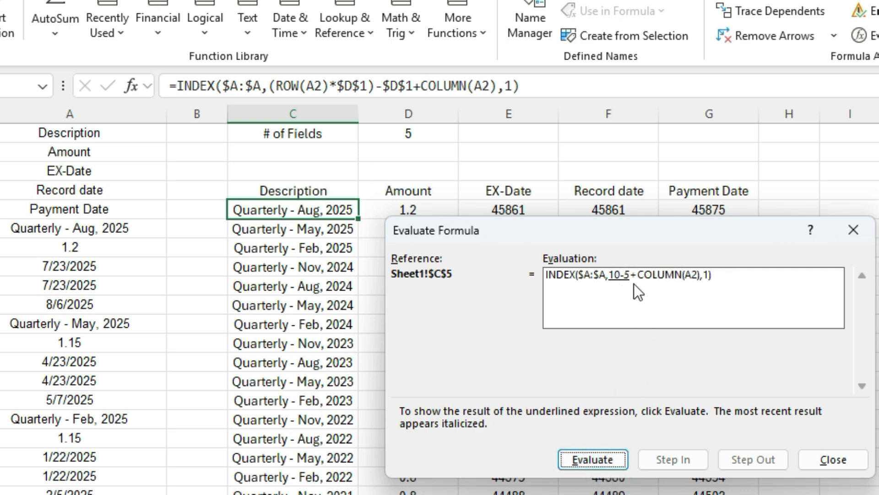
left_click(592, 460)
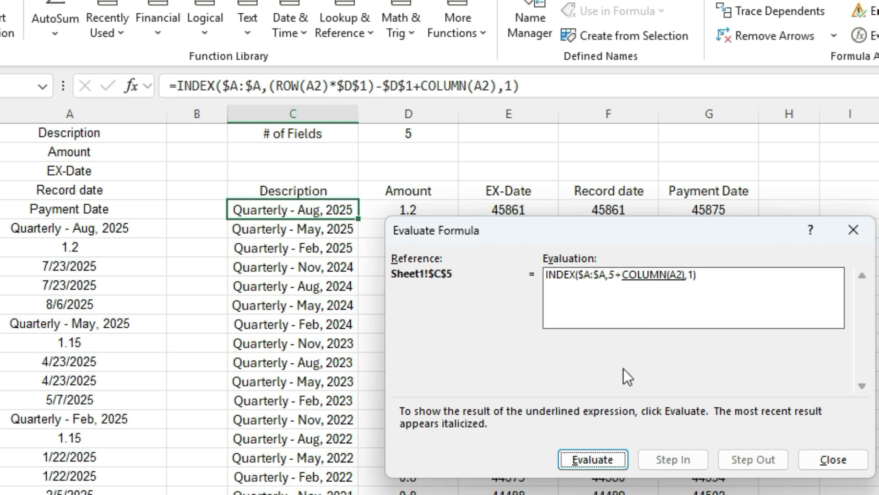
left_click(607, 455)
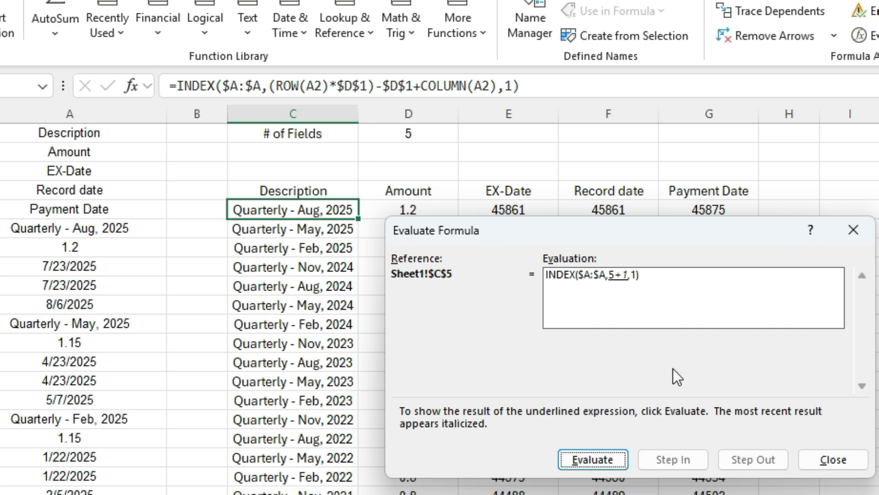
left_click(603, 461)
left_click(589, 458)
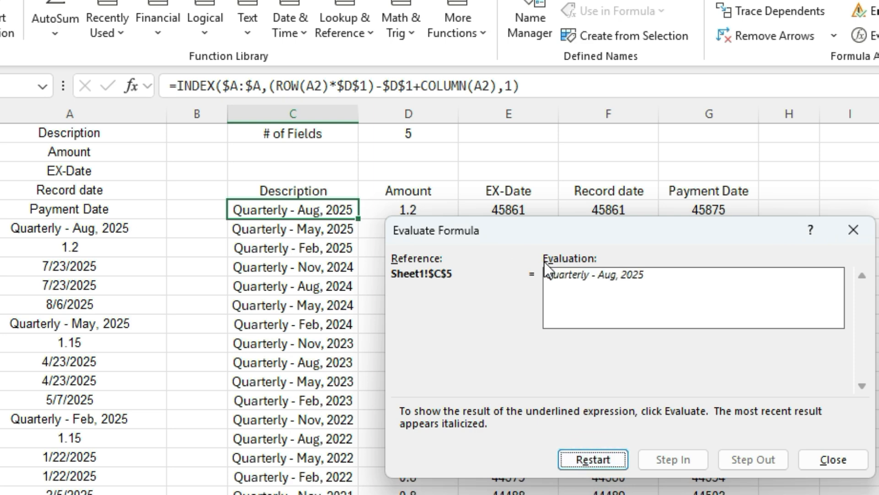
left_click(829, 460)
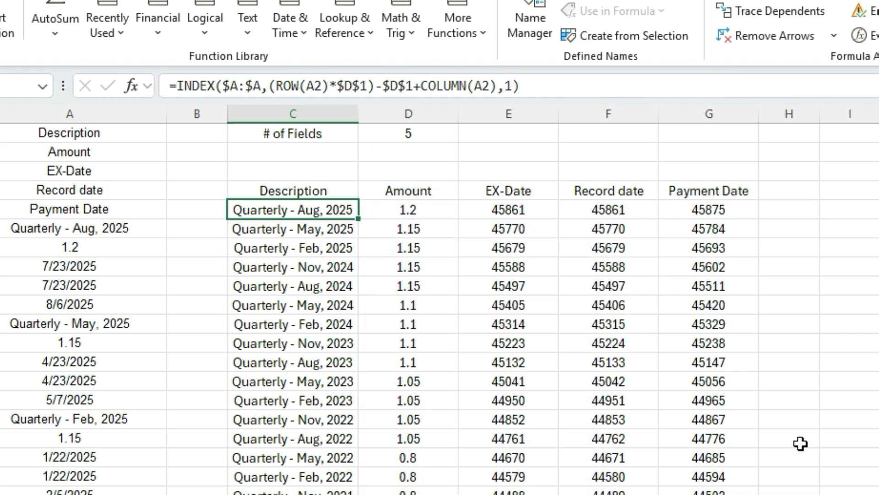
Format columns E to G, which hold the EX-Date, Record date and Payment Date fields, as Short Date.
left_click_drag(513, 111, 686, 145)
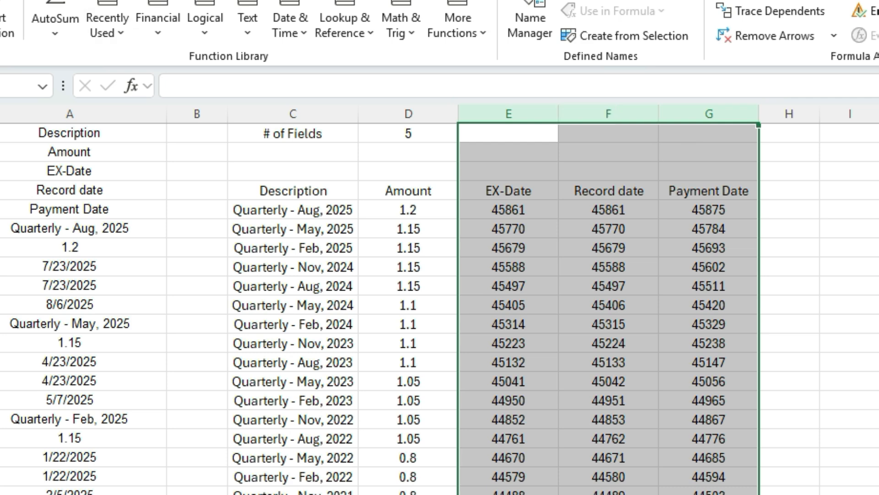
left_click(42, 0)
left_click(773, 2)
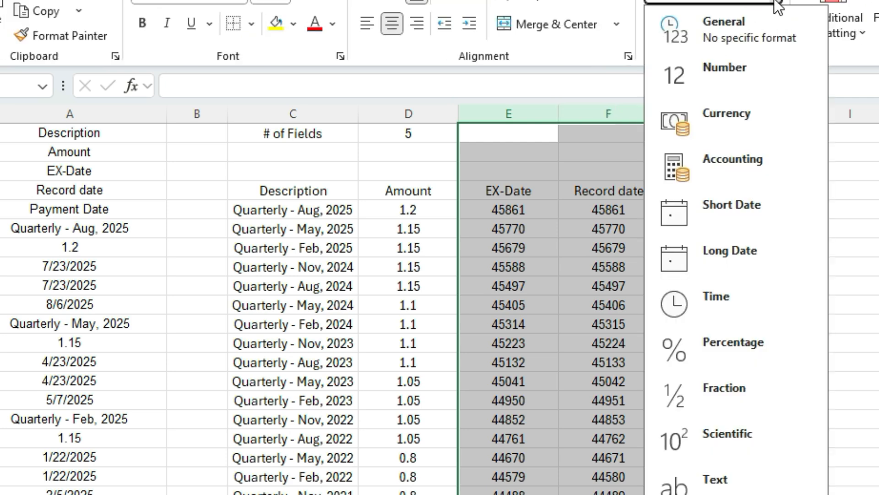
left_click(776, 206)
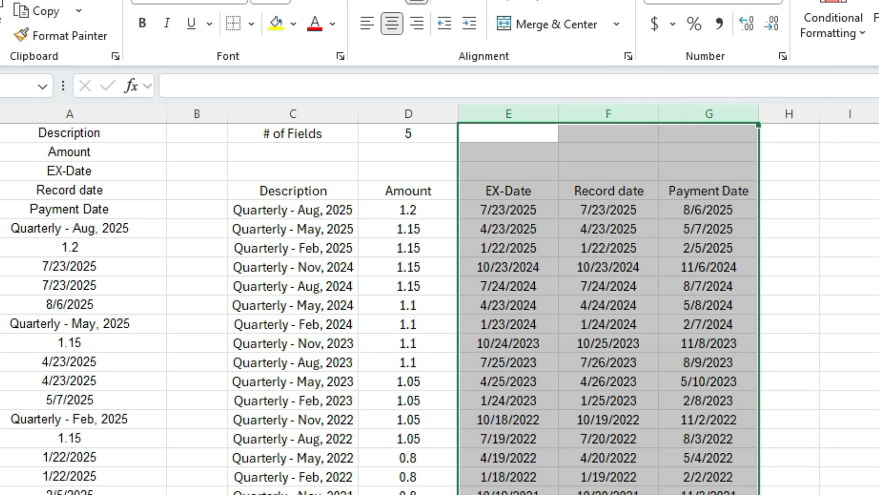
Extend the formulas in C29:G29 down to the Quarterly - Nov, 2012 record in row 56 and check the last row's formula.
left_click_drag(293, 494, 709, 494)
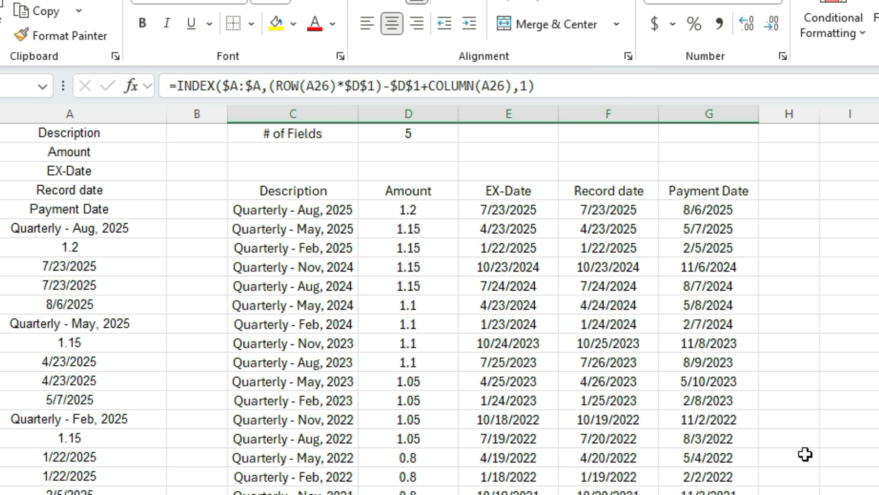
scroll(805, 455, "down", 7)
double_click(756, 276)
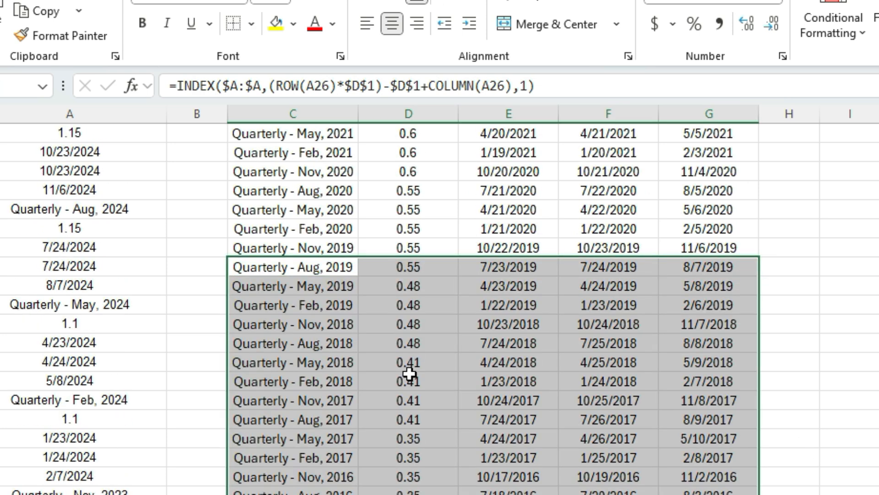
scroll(410, 373, "down", 7)
left_click(341, 381)
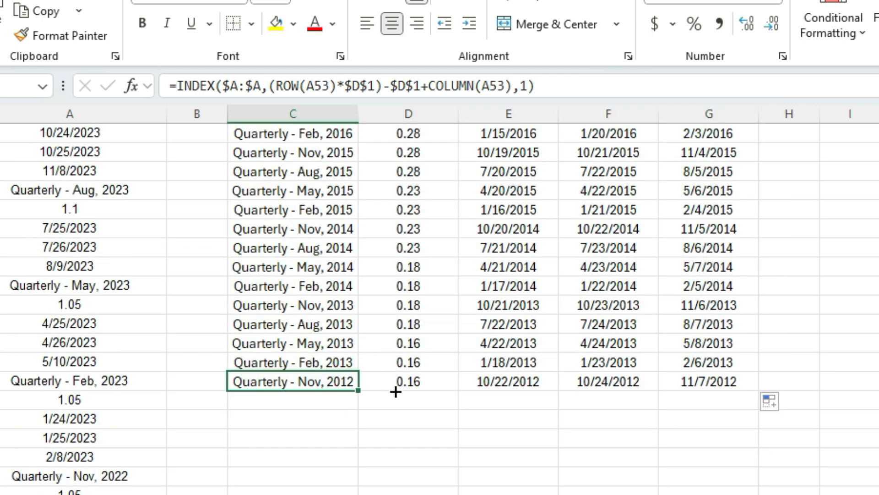
scroll(486, 353, "up", 14)
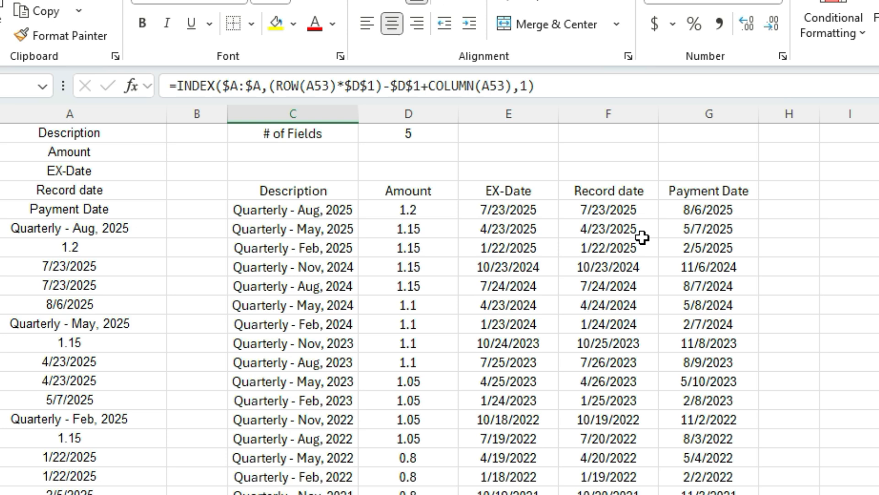
Convert the whole five-column table starting at C4 to static values by copying it and pasting values in place, and spot-check cells in column C.
left_click(341, 190)
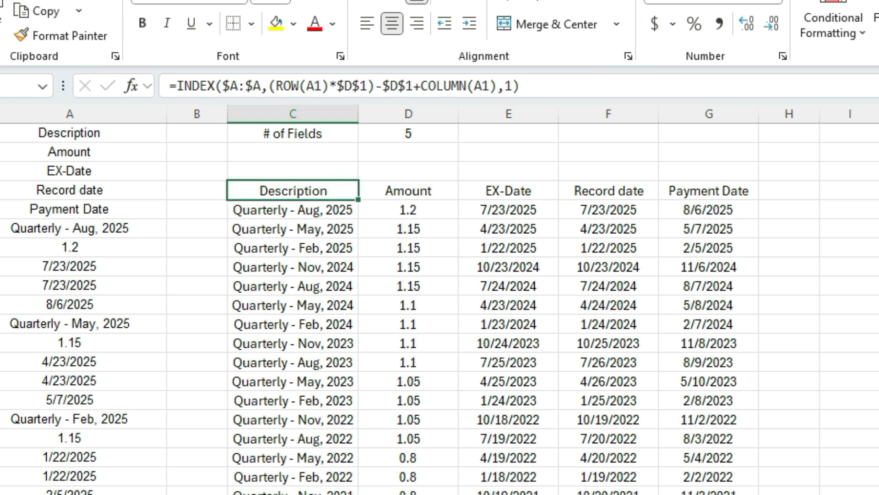
key("ctrl+shift+Down")
key("ctrl+shift+Right")
key("ctrl+c")
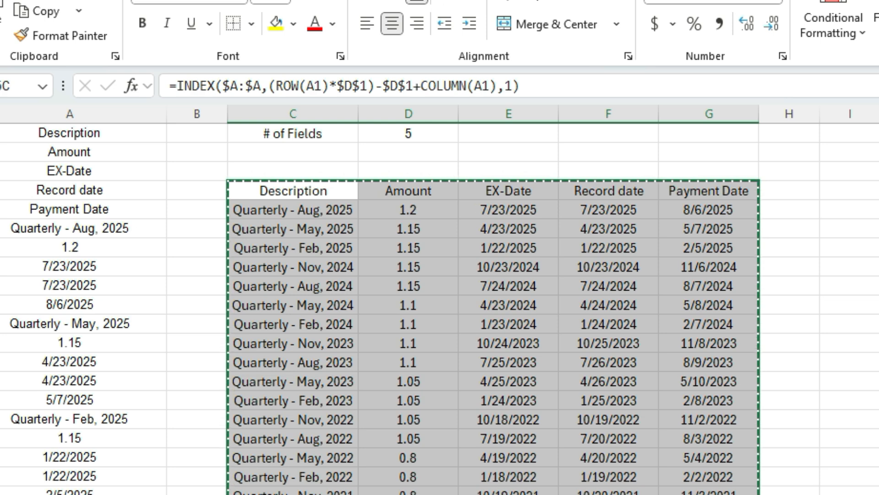
key("ctrl+shift+v")
left_click(294, 230)
left_click(304, 343)
left_click(343, 438)
key("Escape")
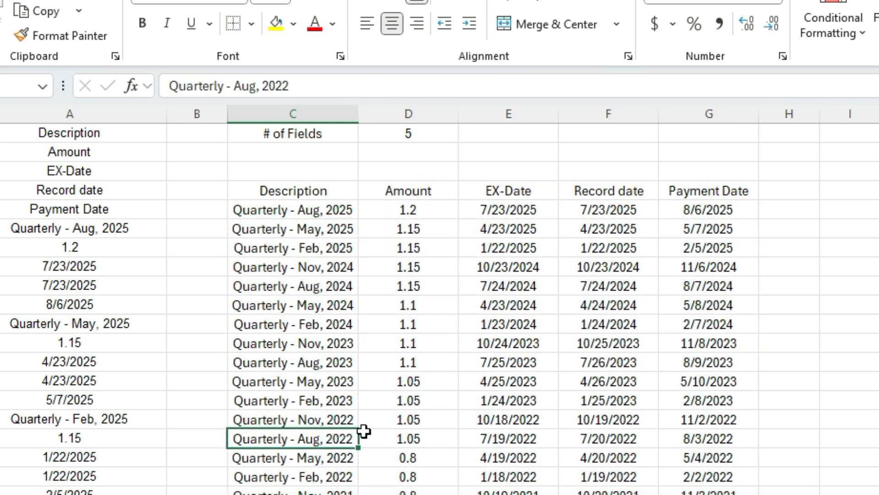